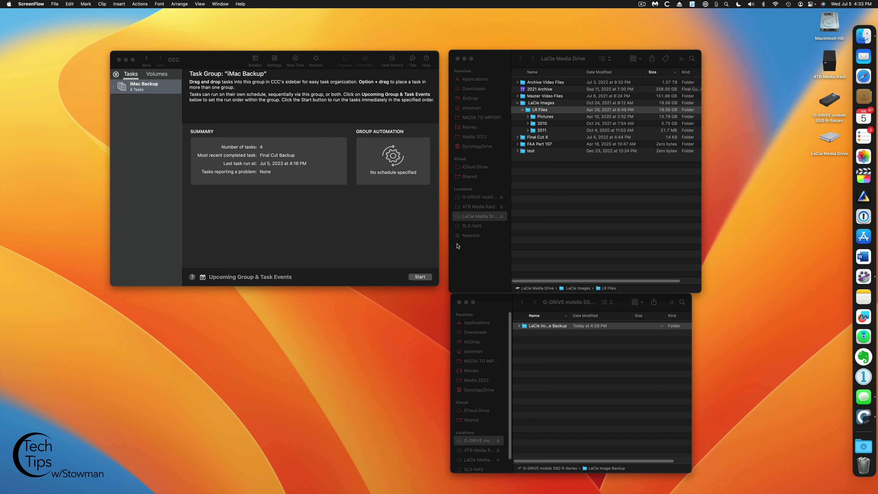
Select LaCie Images on LaCie Media Drive and widen the G-DRIVE Name column to show LaCie Image Backup.
click(539, 228)
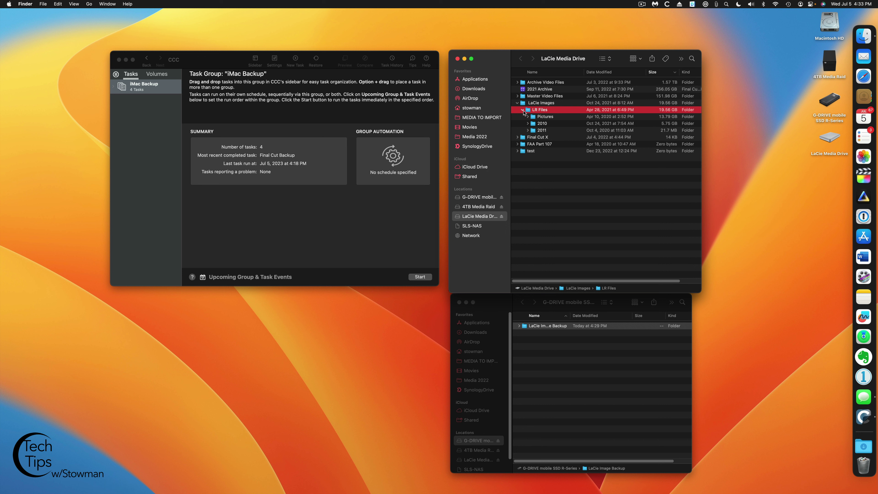
click(544, 103)
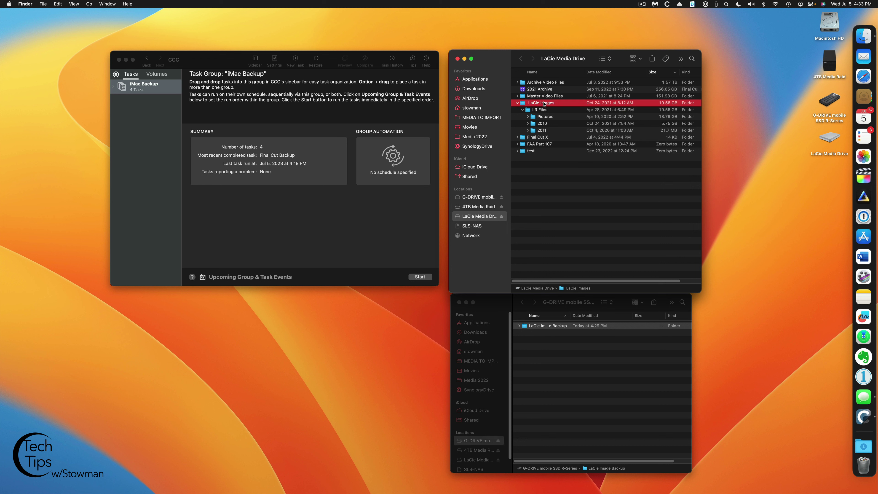
click(545, 365)
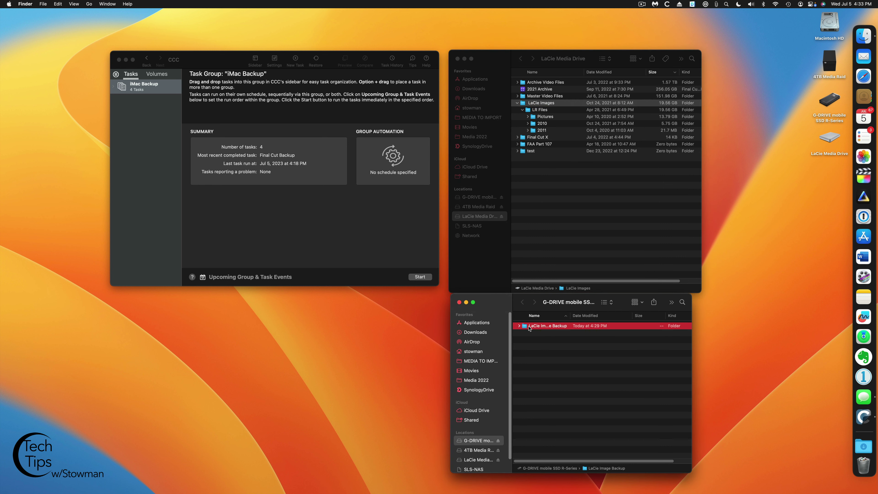
double_click(572, 315)
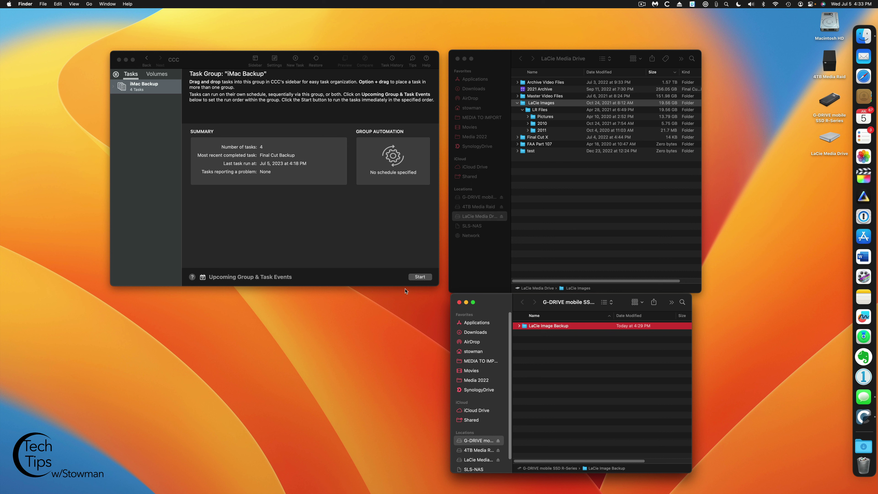
Create a new backup task in Carbon Copy Cloner named LaCie Image Backup.
click(304, 250)
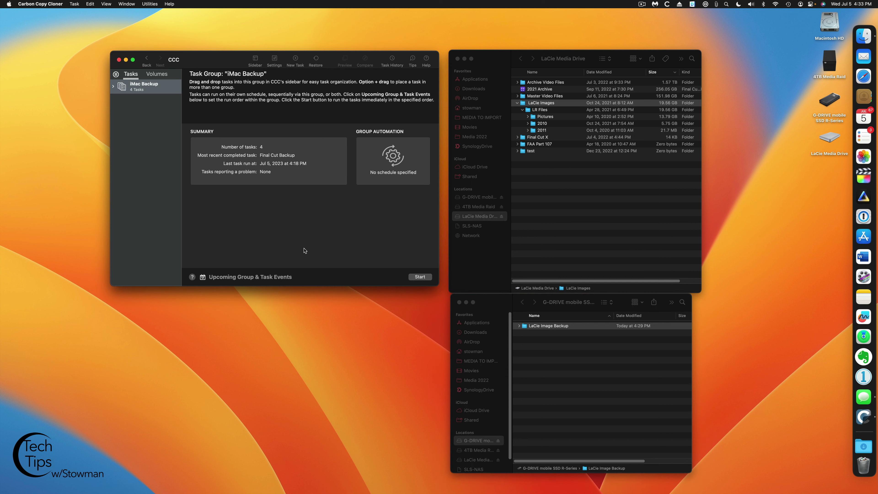
click(116, 74)
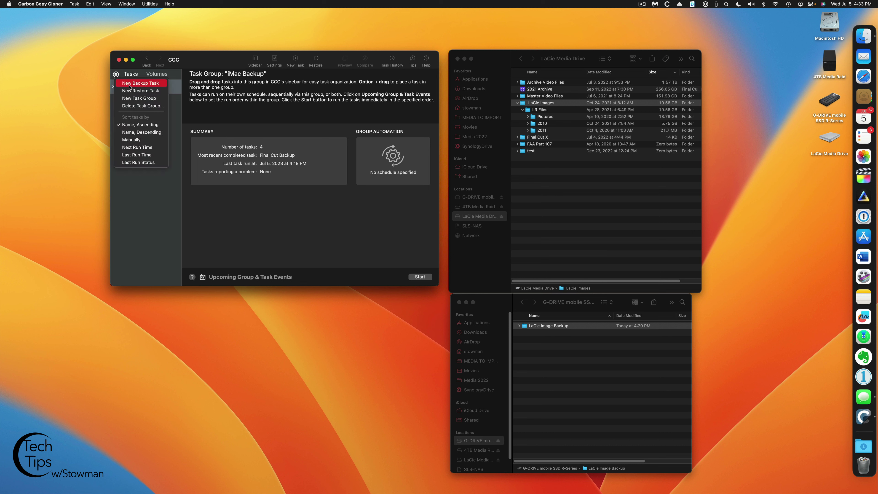
click(139, 83)
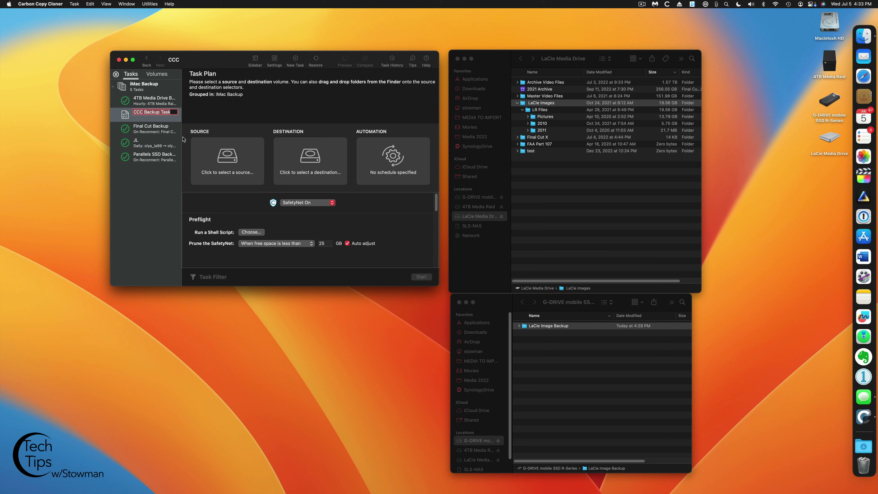
text(Lace)
text(Cie Image Backup)
key(Return)
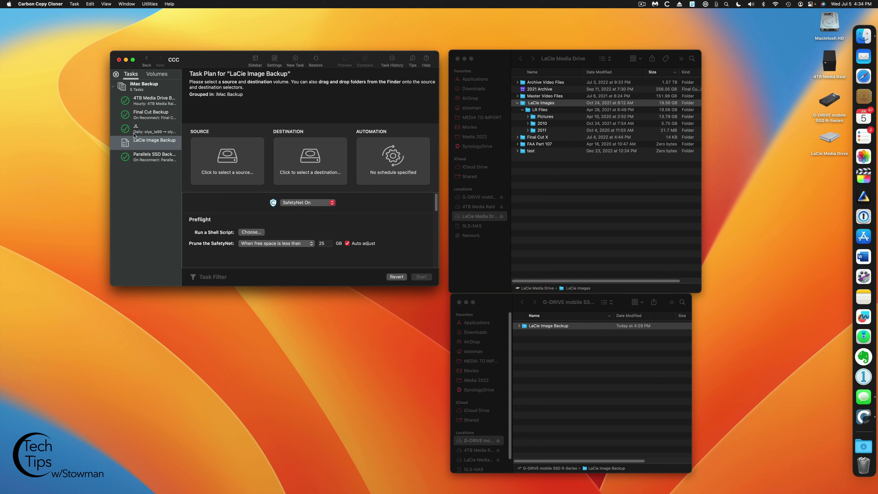
Move the task out of the iMac Backup group, save it, and open its plan.
drag(138, 140, 151, 84)
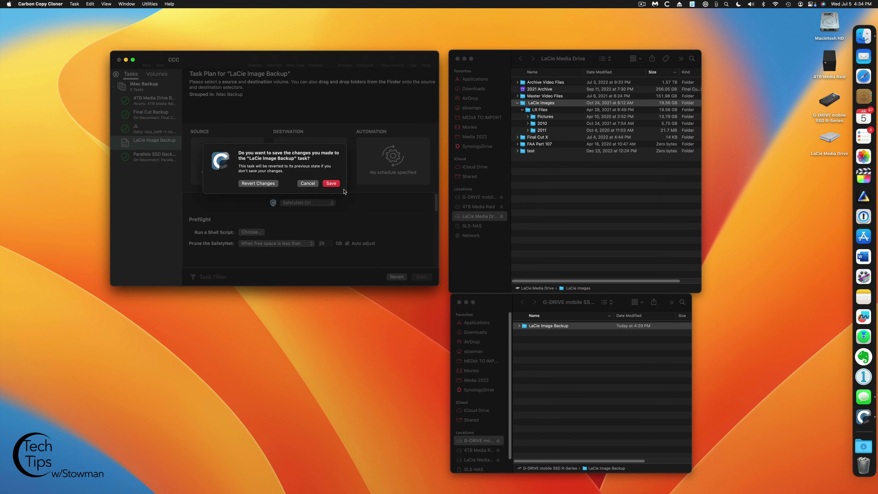
click(331, 183)
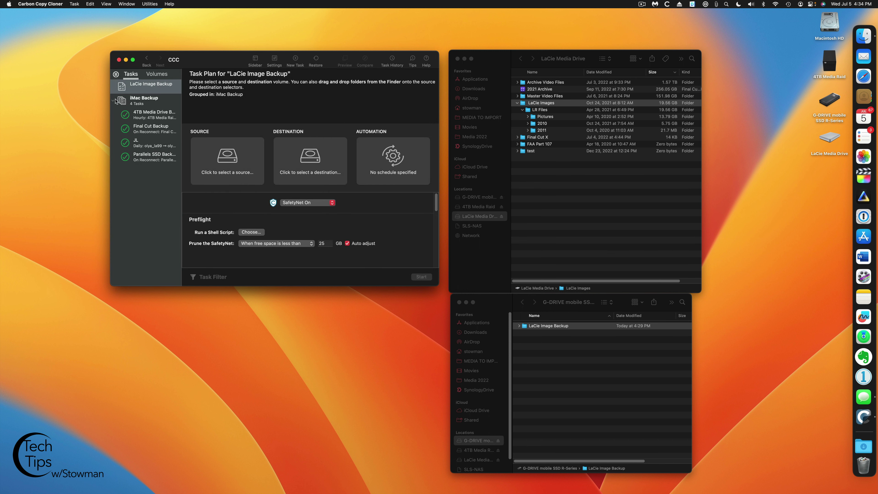
click(113, 100)
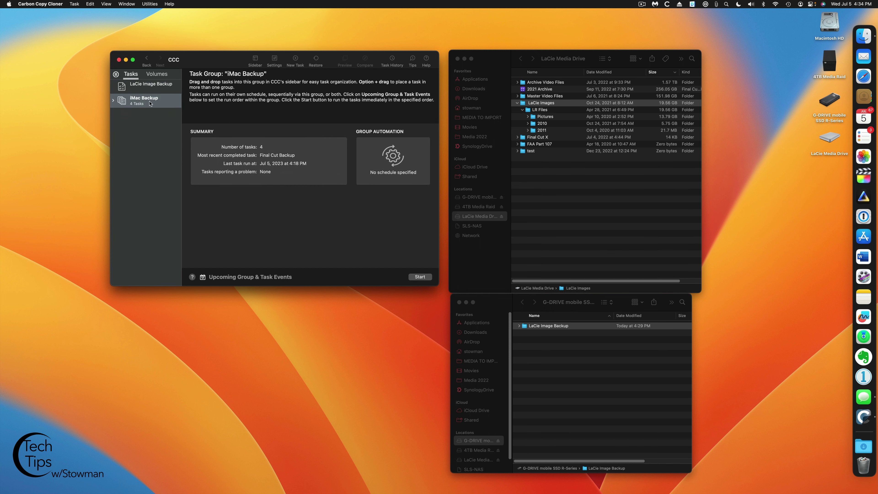
click(147, 88)
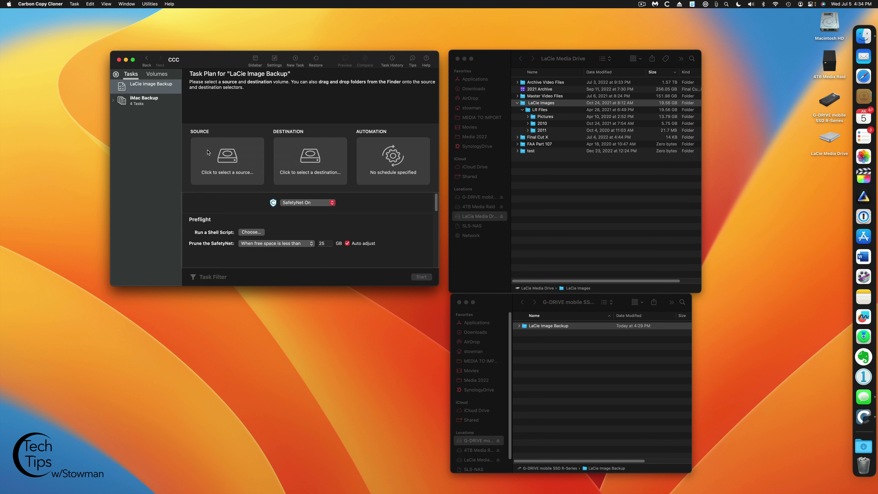
Set the LaCie Images folder from Finder as the task's source.
click(230, 158)
click(230, 158)
click(228, 180)
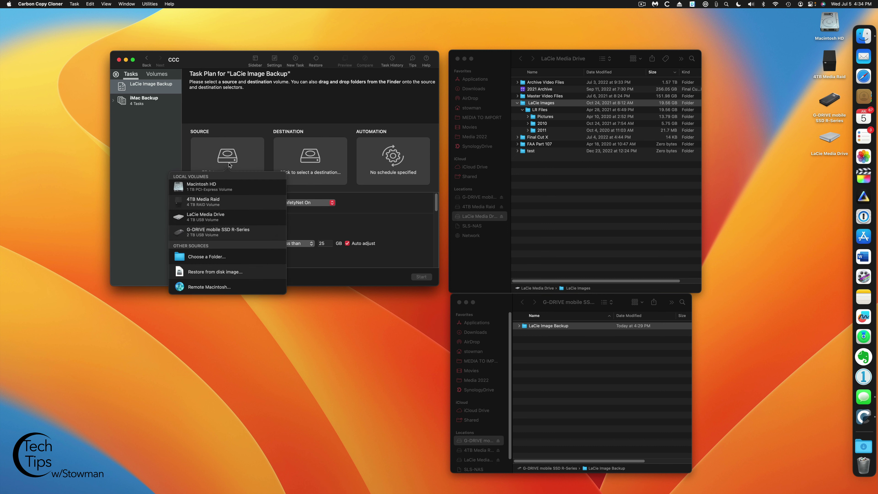
key(Escape)
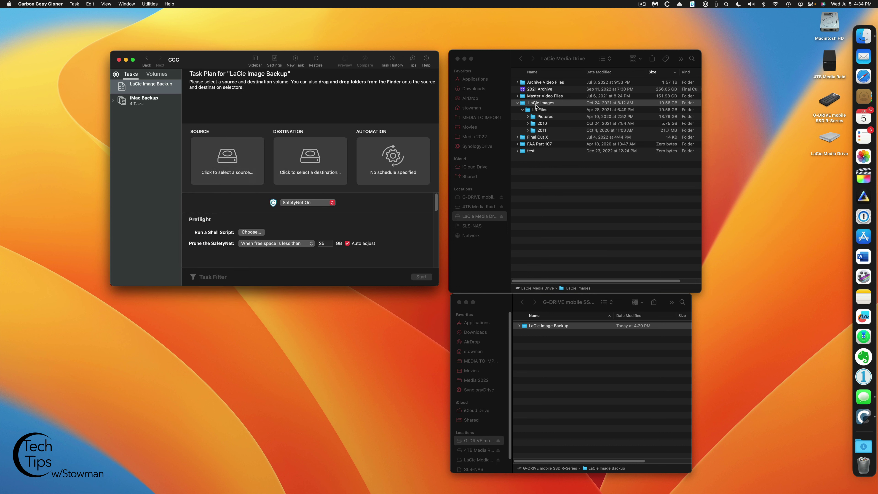
click(490, 66)
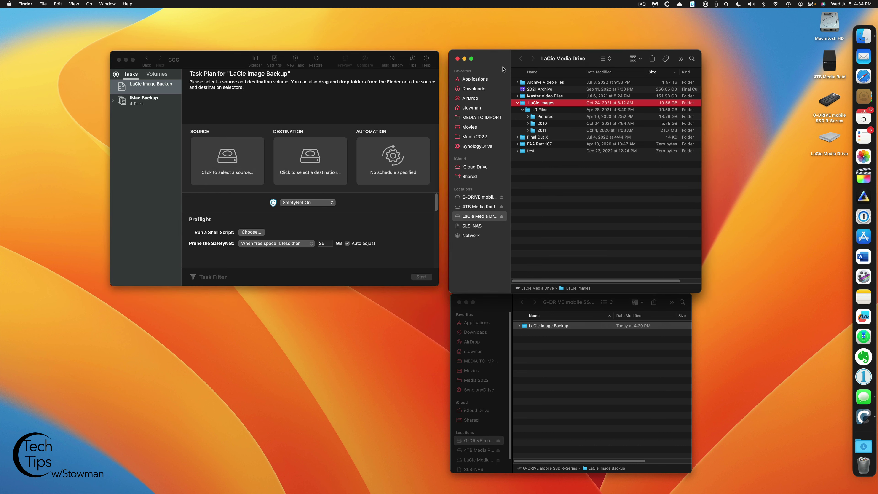
drag(524, 104, 227, 162)
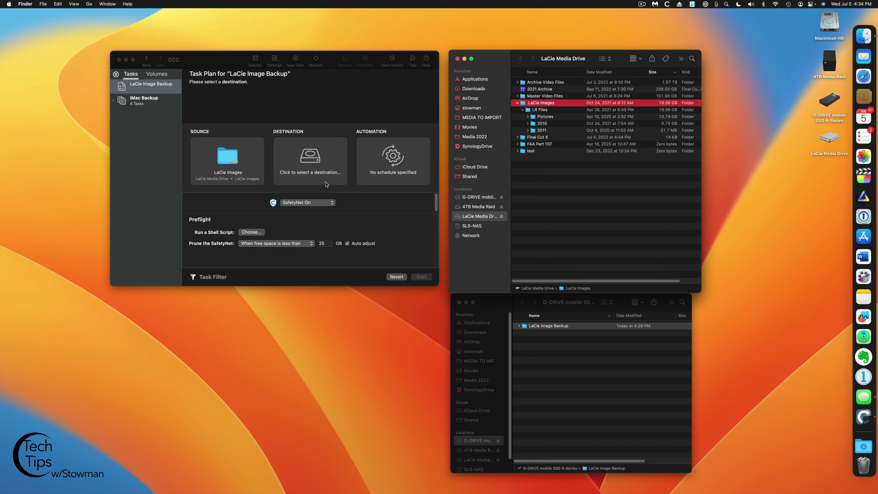
Set the G-DRIVE's LaCie Image Backup folder as the task's destination.
click(553, 344)
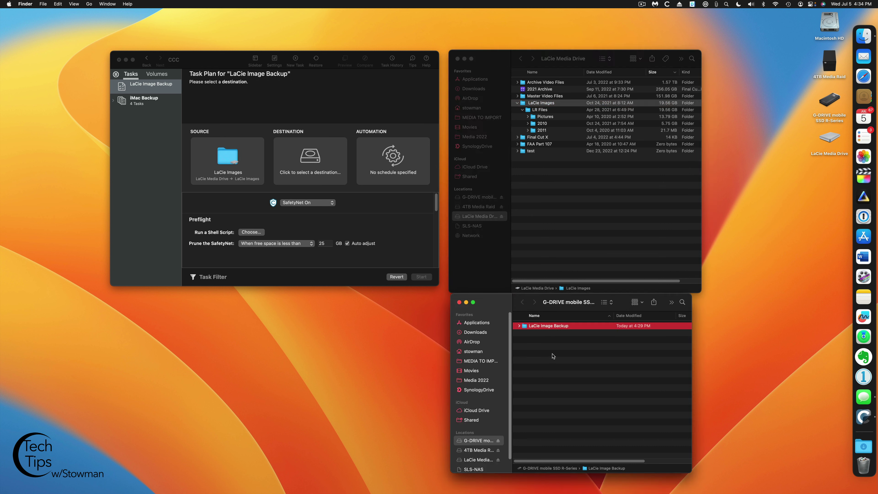
click(311, 158)
click(311, 159)
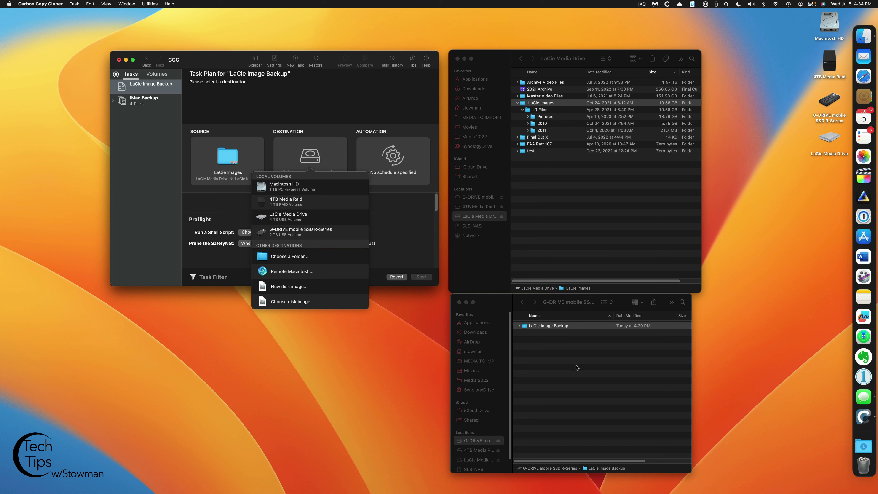
click(563, 349)
drag(525, 326, 306, 158)
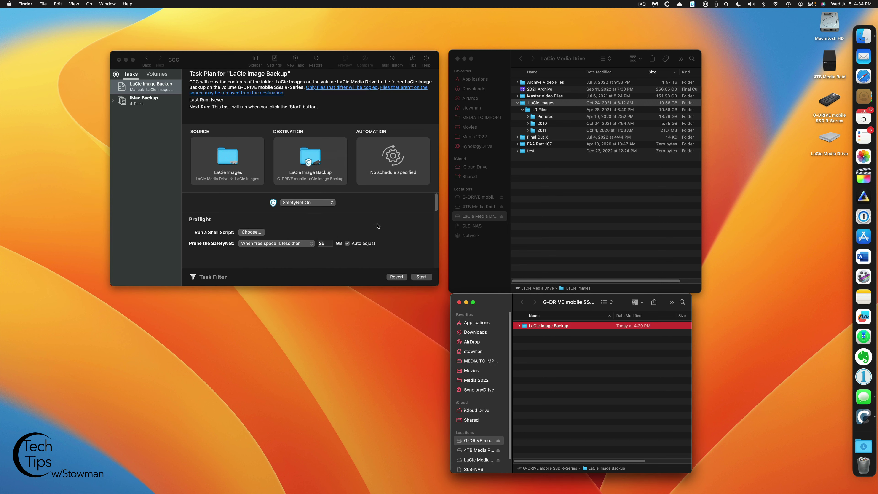
mouse_move(225, 165)
Set the task's Automation scheduling basis to Hourly, next run today at 5:35 PM.
click(395, 156)
click(395, 156)
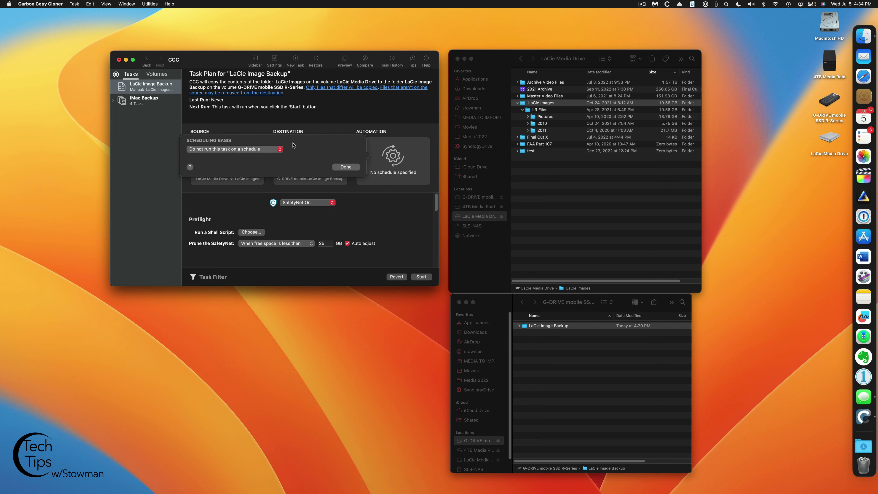
click(281, 149)
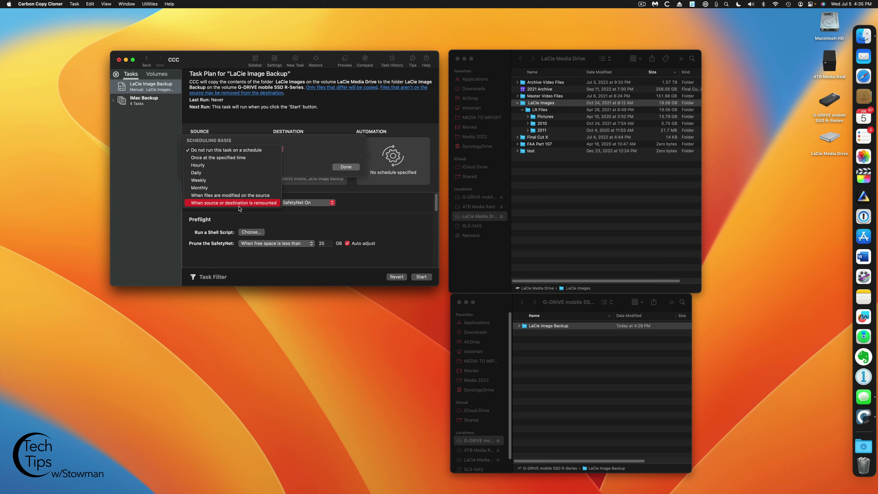
click(231, 165)
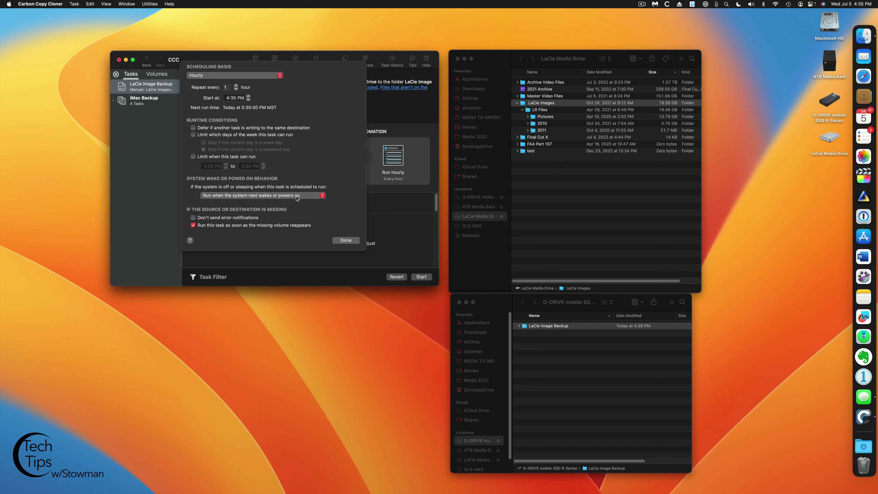
click(344, 242)
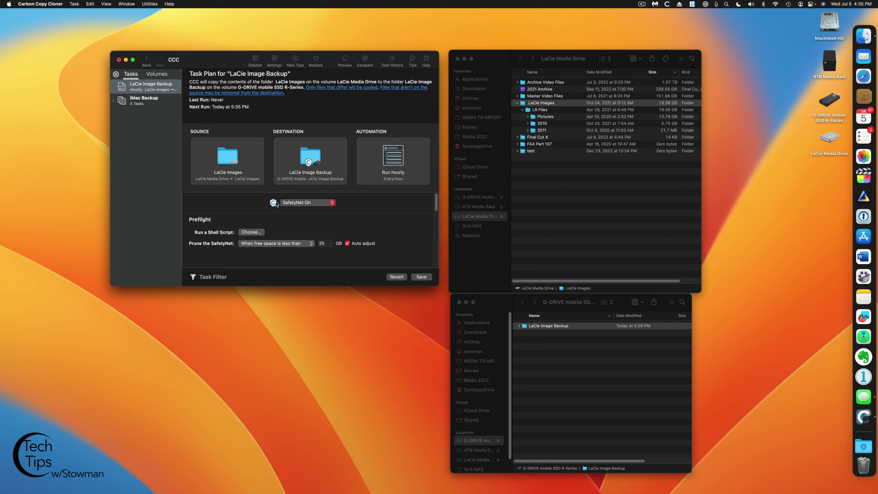
Keep SafetyNet set to On and review the G-DRIVE destination's options.
click(331, 205)
click(330, 204)
click(312, 165)
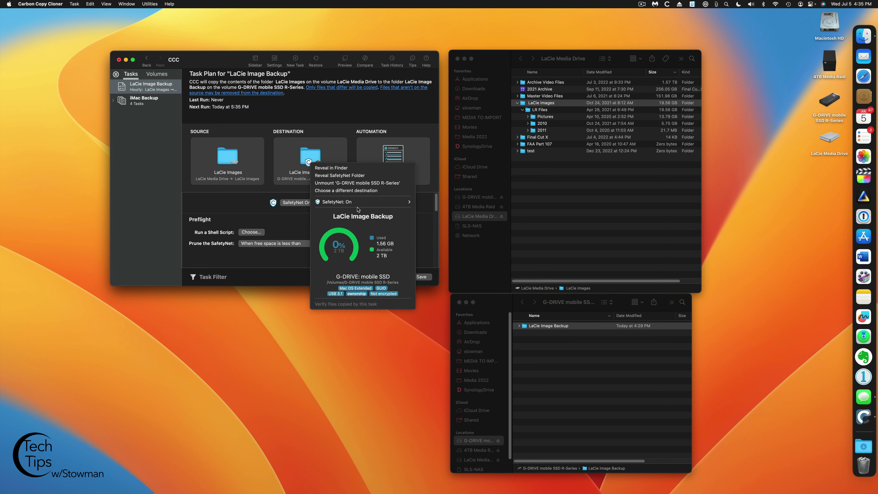
mouse_move(355, 205)
click(299, 220)
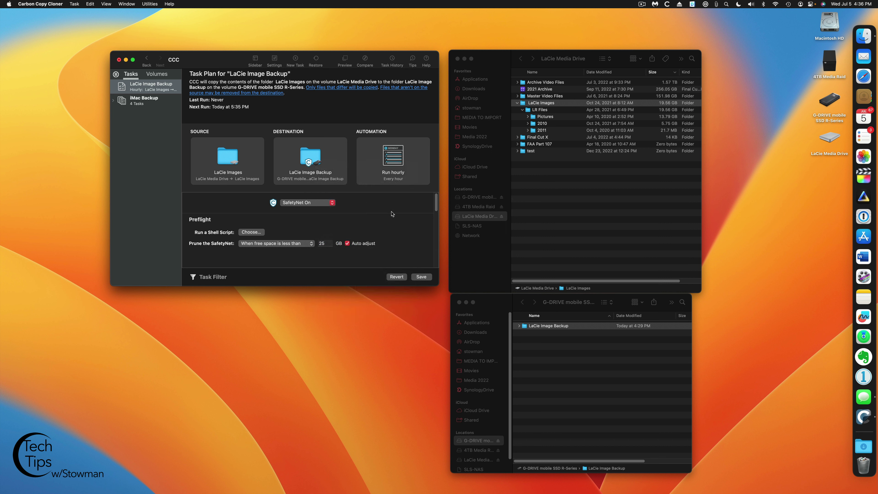
Save the task and run it, copying 1,680 files (19.56 GB) in 2m 52s.
click(420, 276)
click(420, 277)
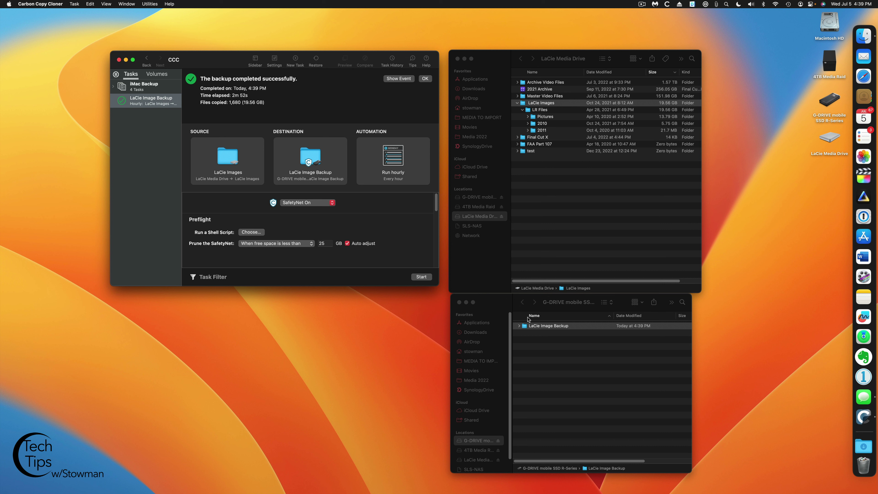
Expand LR Files, Pictures, 2010 and 2011 in both LaCie Image Backup and LaCie Images.
click(520, 326)
click(519, 326)
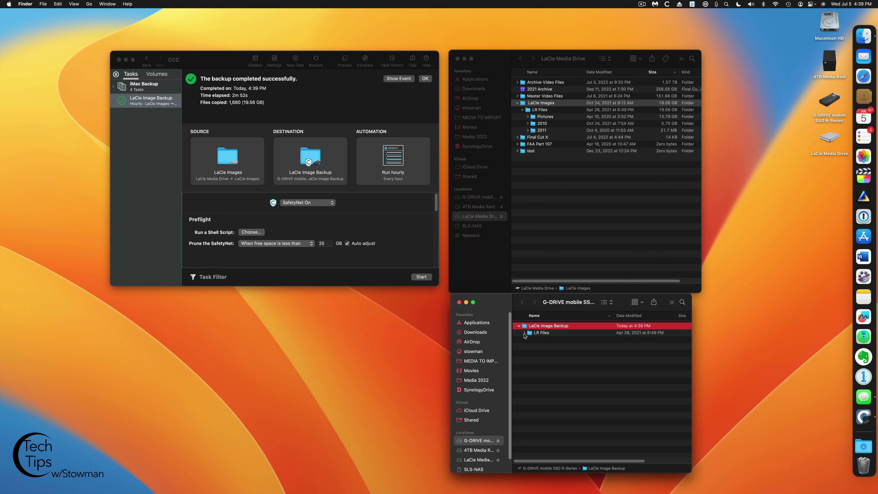
click(524, 332)
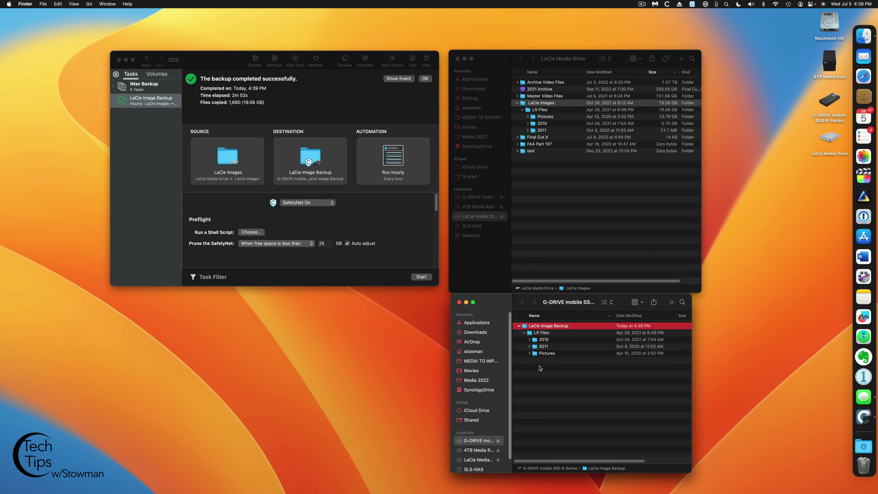
click(529, 353)
click(530, 347)
click(529, 339)
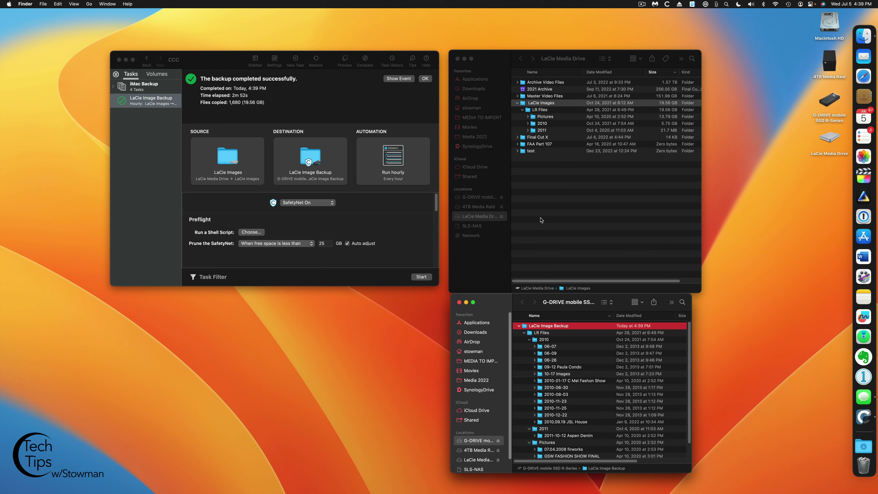
click(528, 116)
click(528, 151)
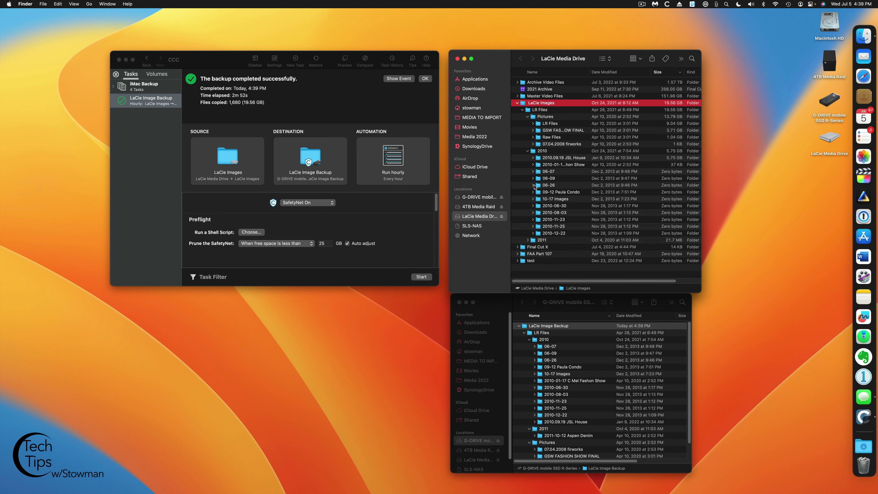
click(528, 240)
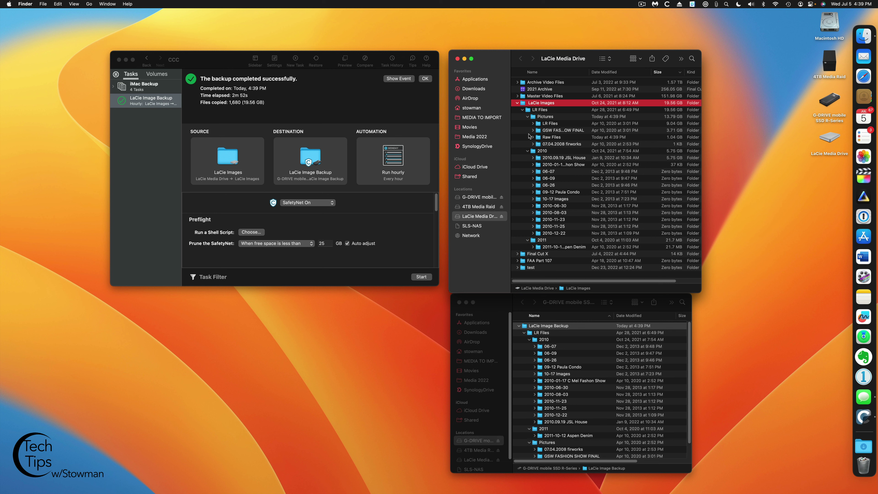
Trash the 2011-10-12 Aspen Denim folder from LaCie Images and rerun the backup, copying 5 files.
click(527, 117)
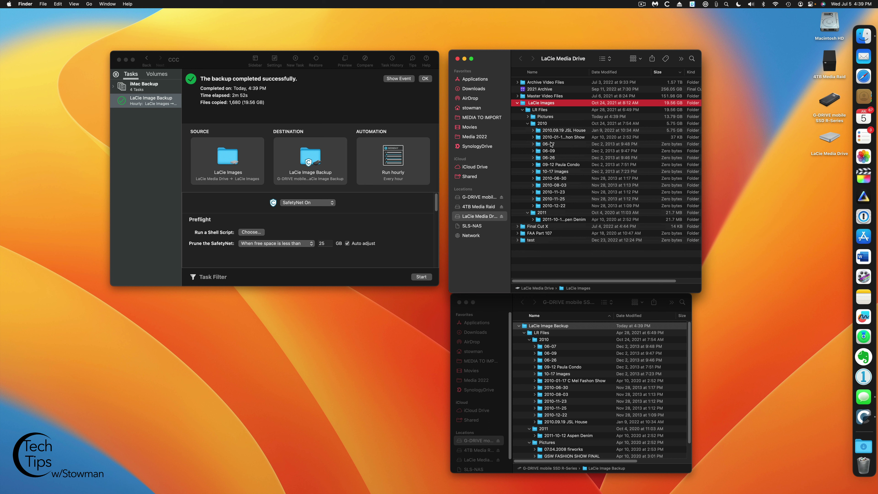
click(538, 144)
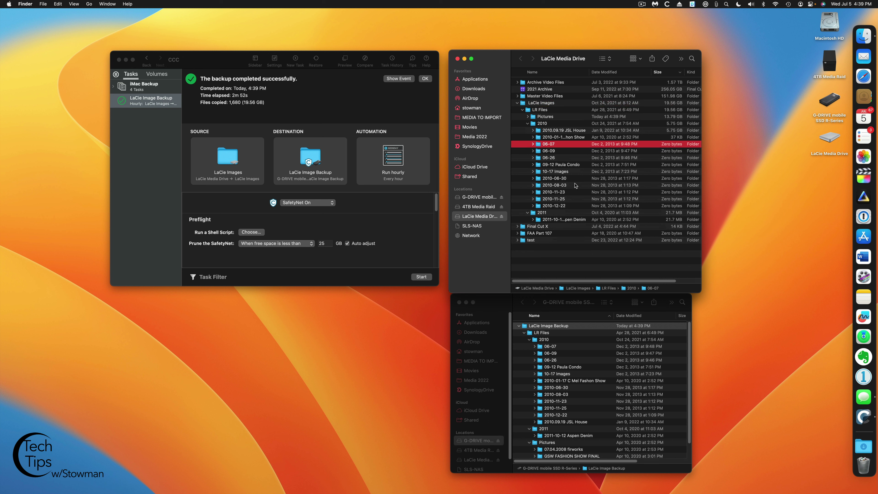
click(538, 220)
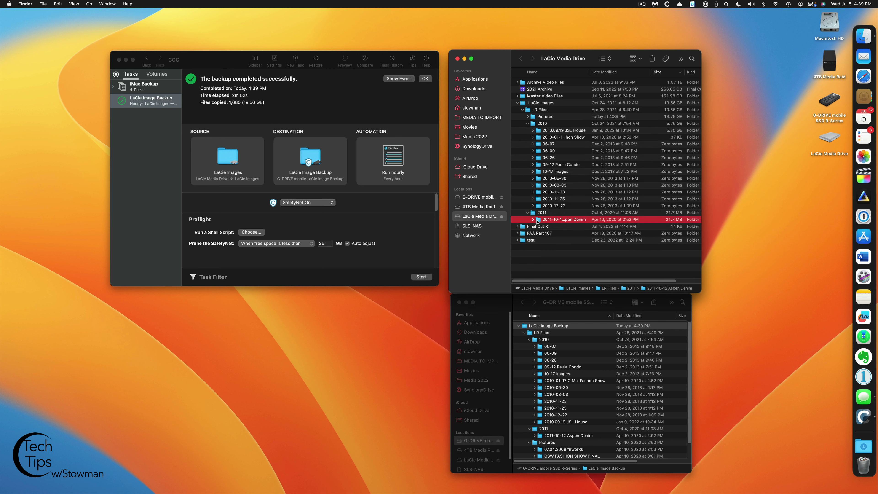
right_click(537, 221)
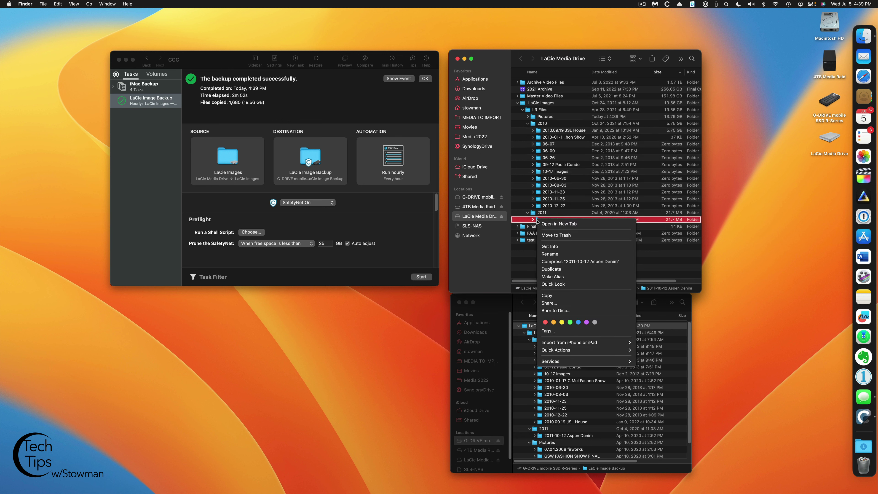
click(560, 236)
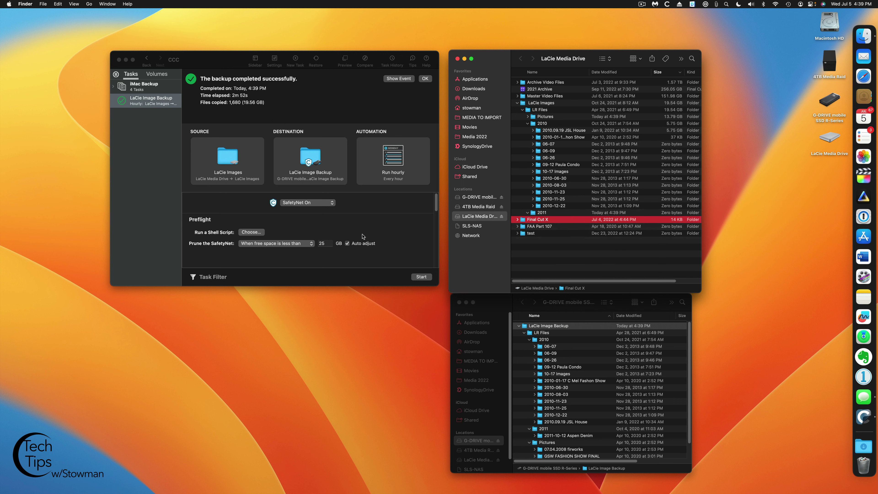
click(421, 277)
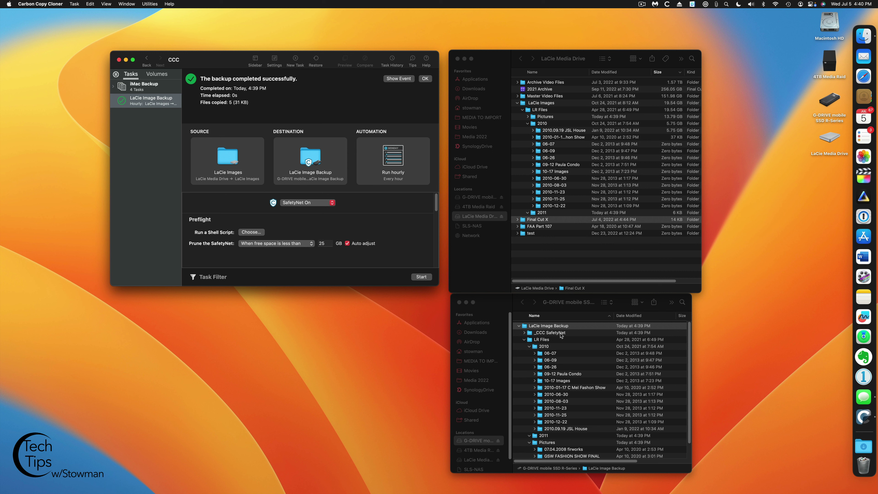
click(524, 335)
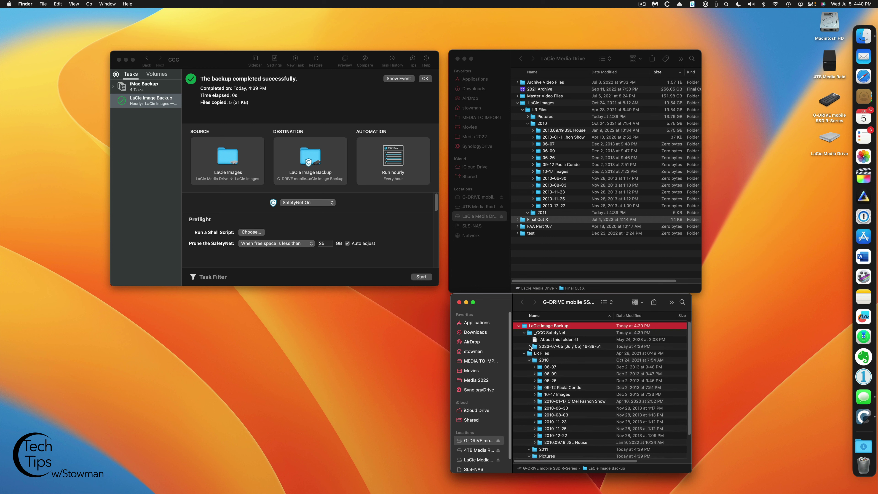
click(529, 346)
click(534, 353)
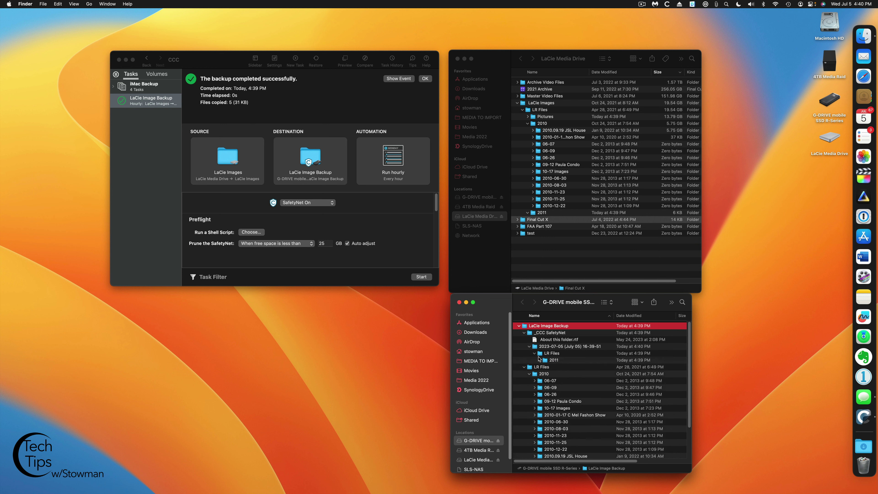
click(540, 360)
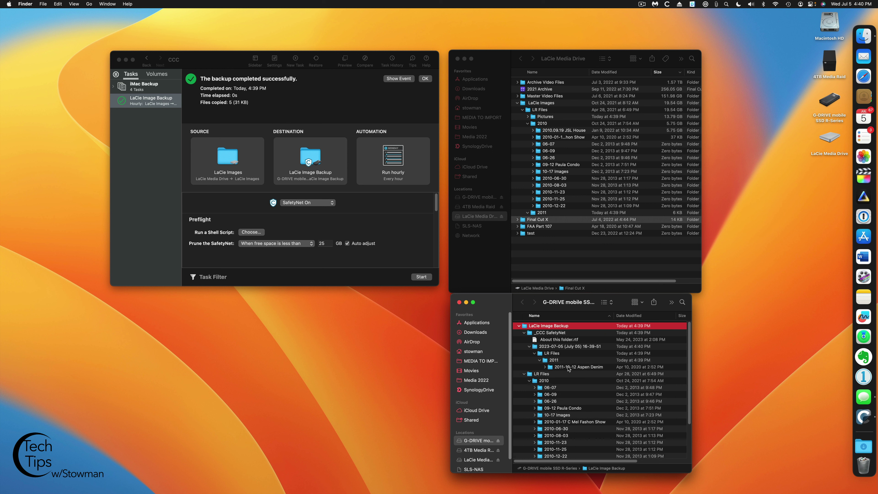
click(545, 367)
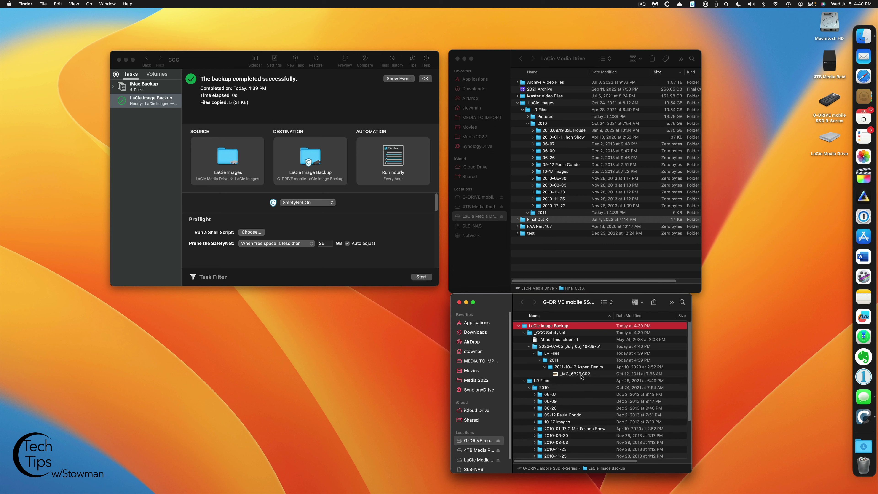
Collapse the snapshot, _CCC SafetyNet and LaCie Image Backup folders and deselect.
click(529, 346)
click(525, 333)
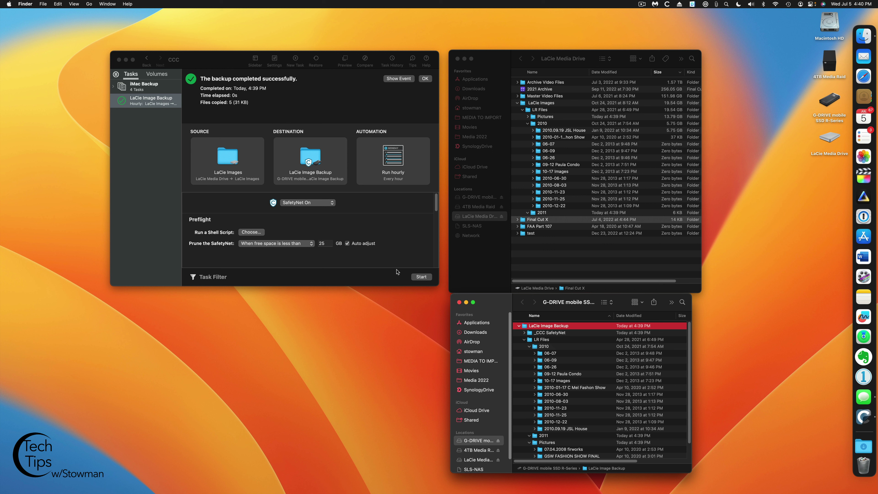
click(519, 325)
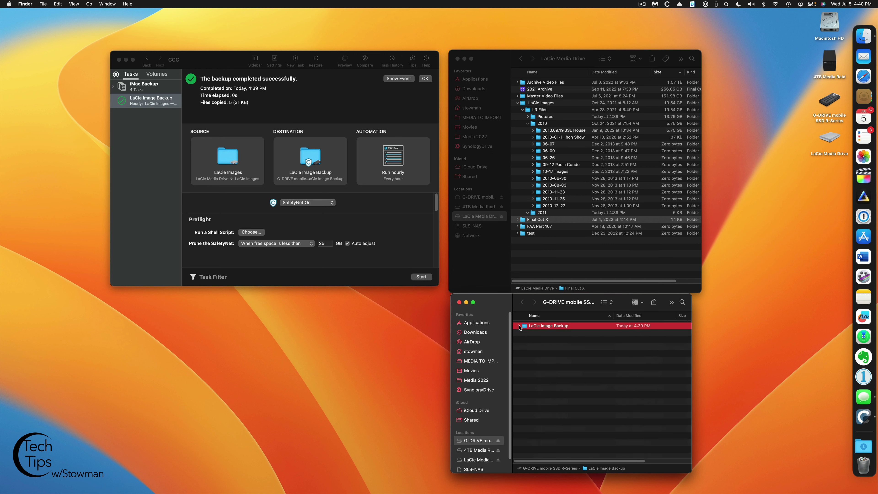
click(573, 360)
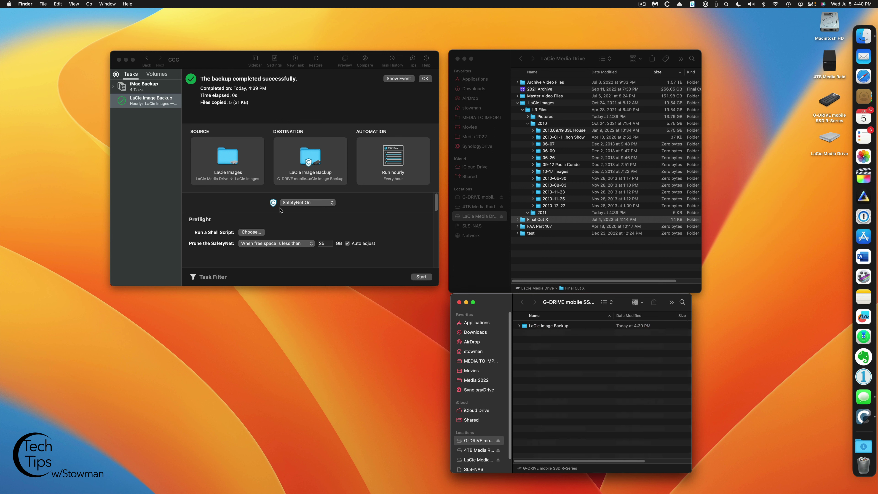